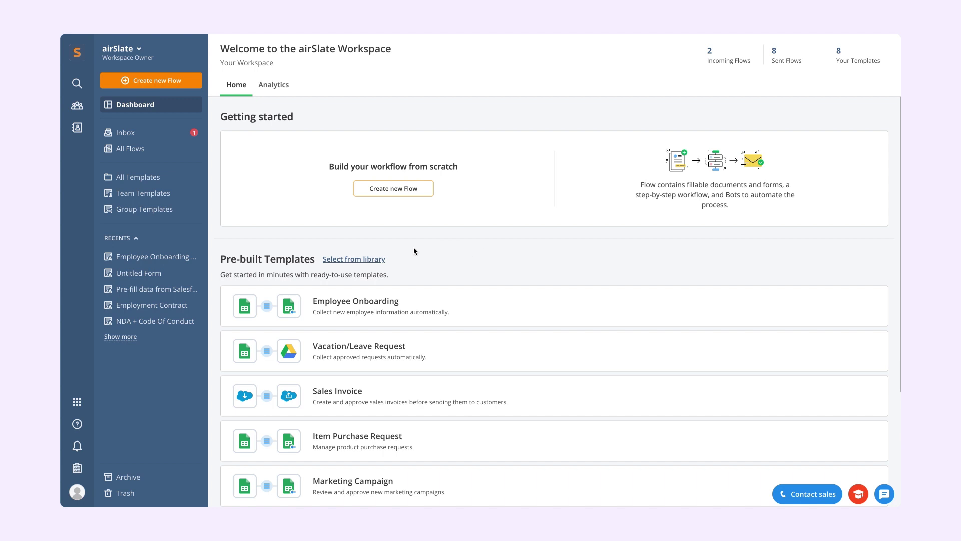
# Step: Open the pre-built template library and search it for "Employee onboarding"
pyautogui.click(367, 264)
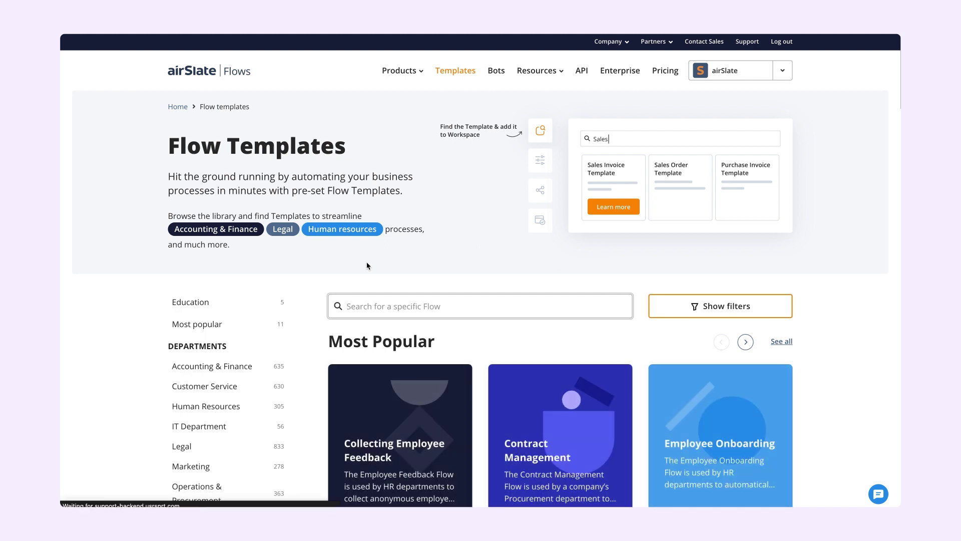
pyautogui.scroll(-10, 307, 315)
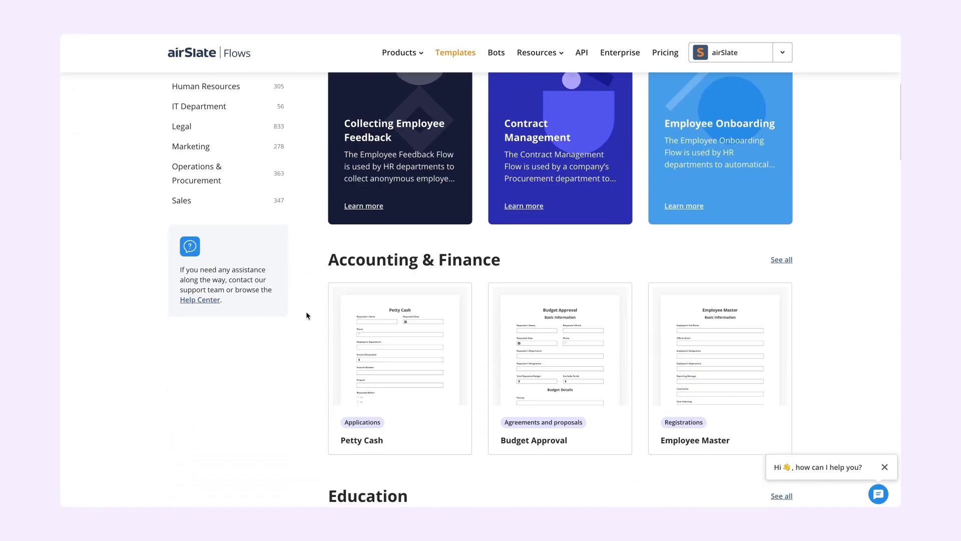
pyautogui.scroll(-5, 307, 316)
pyautogui.scroll(15, 307, 315)
pyautogui.click(441, 305)
pyautogui.write('Employee')
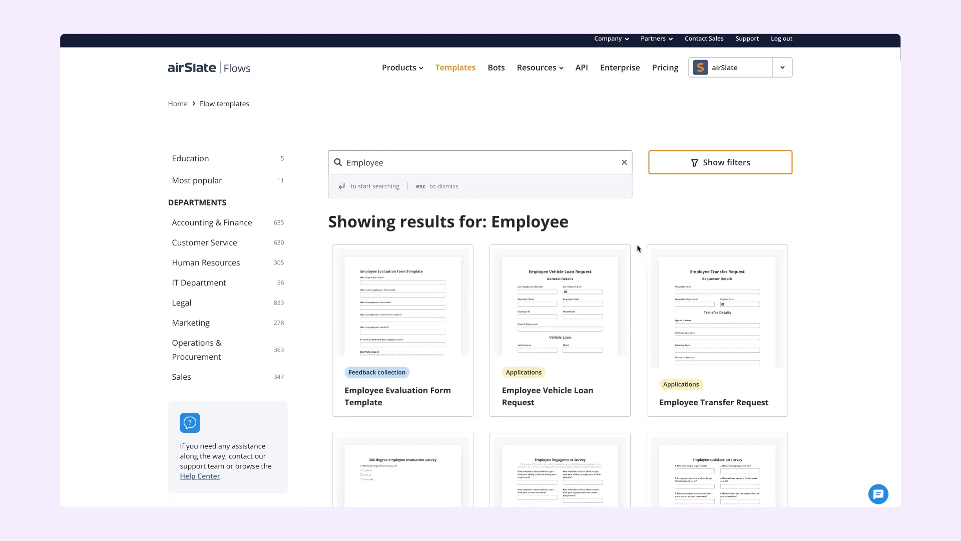
pyautogui.scroll(-6, 637, 244)
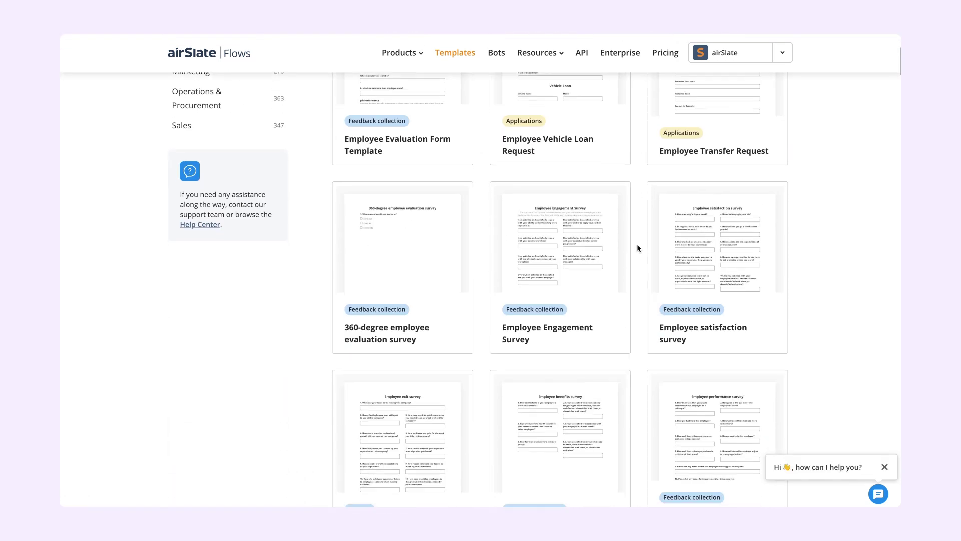
pyautogui.scroll(7, 637, 244)
pyautogui.write('on')
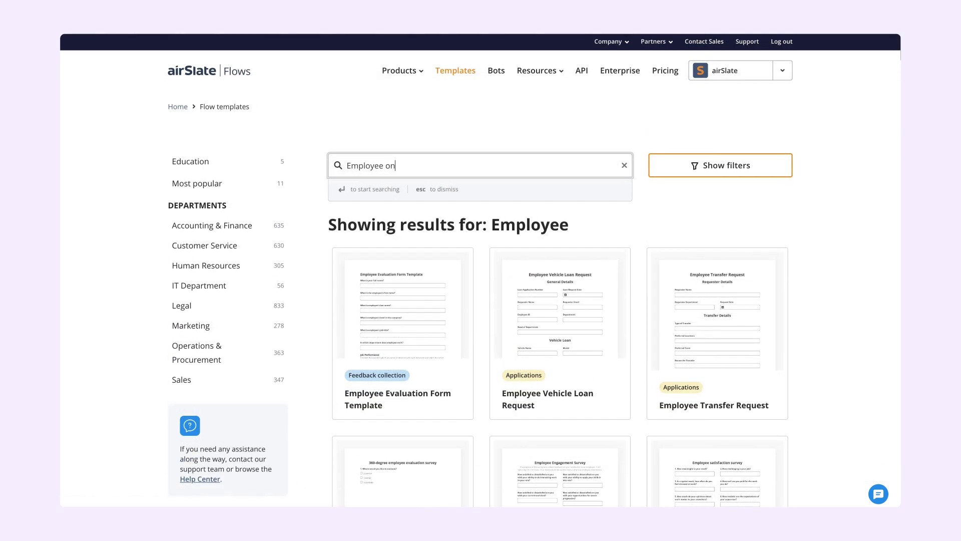
pyautogui.write('boarding')
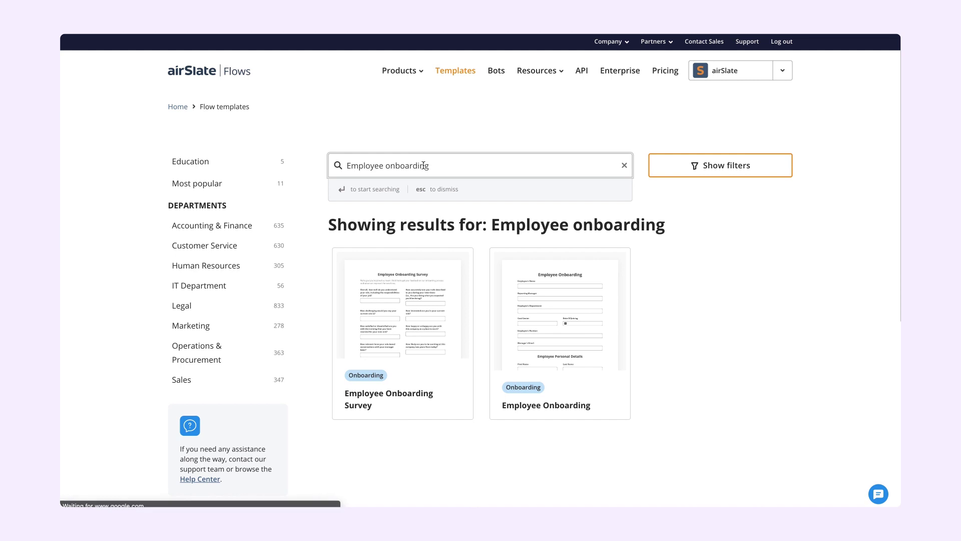
# Step: Import the Employee Onboarding template into the airSlate workspace and look through its form fields
pyautogui.click(557, 402)
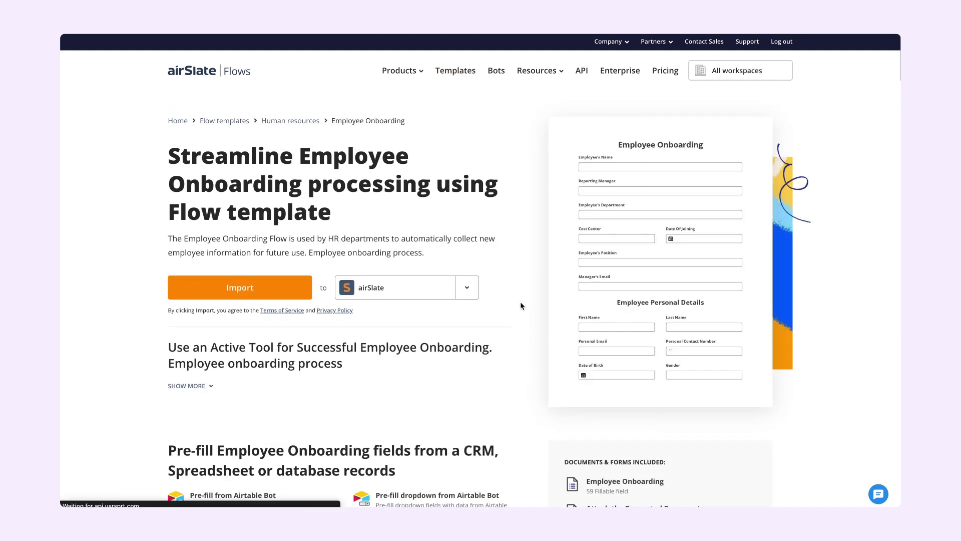
pyautogui.click(303, 294)
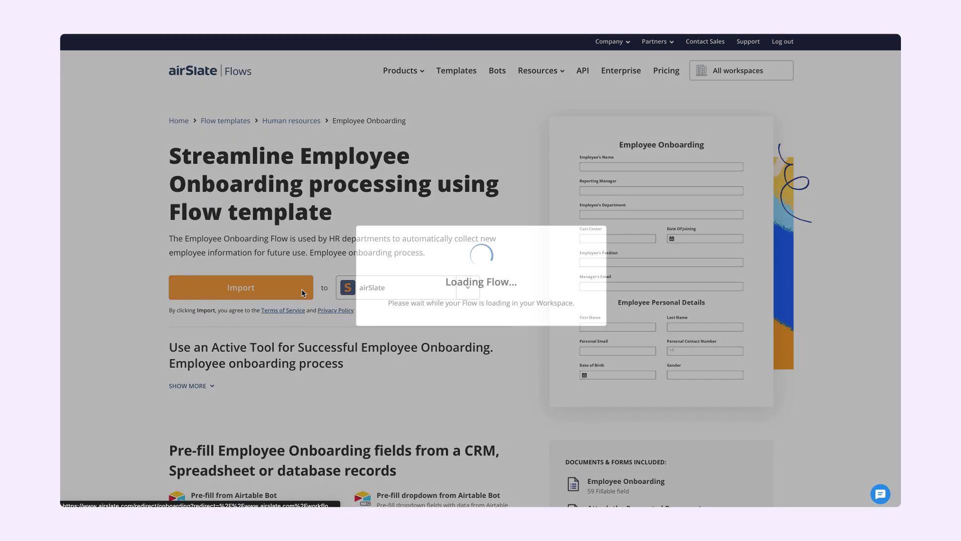
pyautogui.scroll(-7, 695, 296)
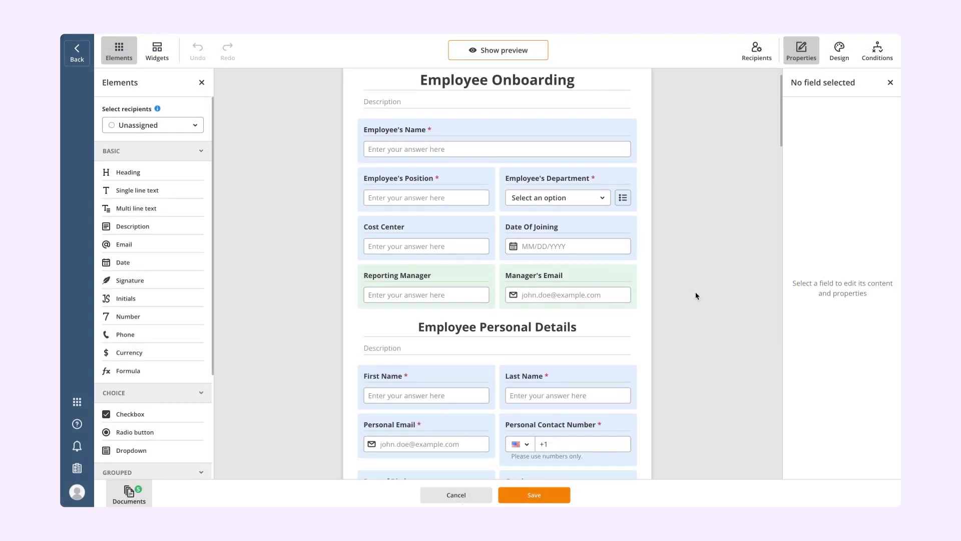
pyautogui.scroll(-6, 695, 295)
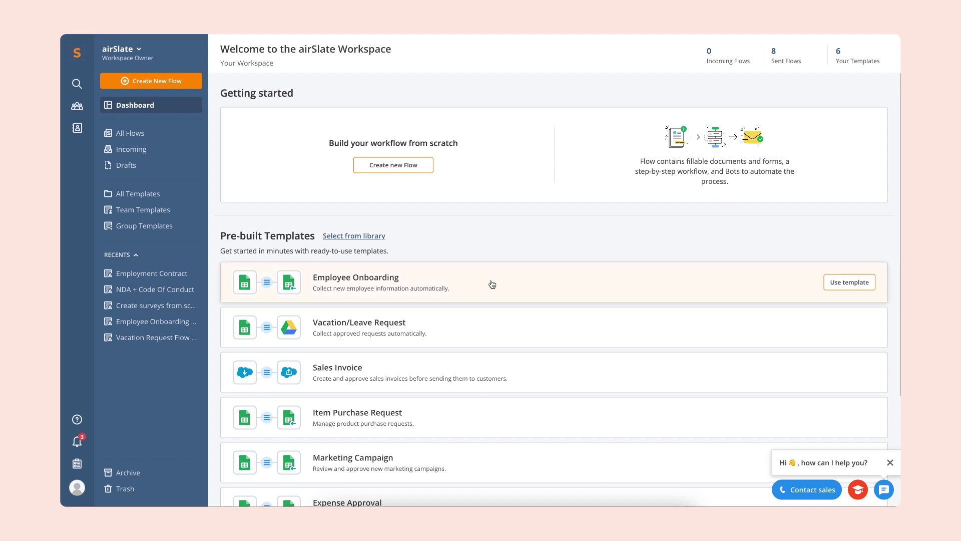
# Step: Browse the pre-built template library to the Contract management category and open the Contract Management Flow
pyautogui.click(368, 239)
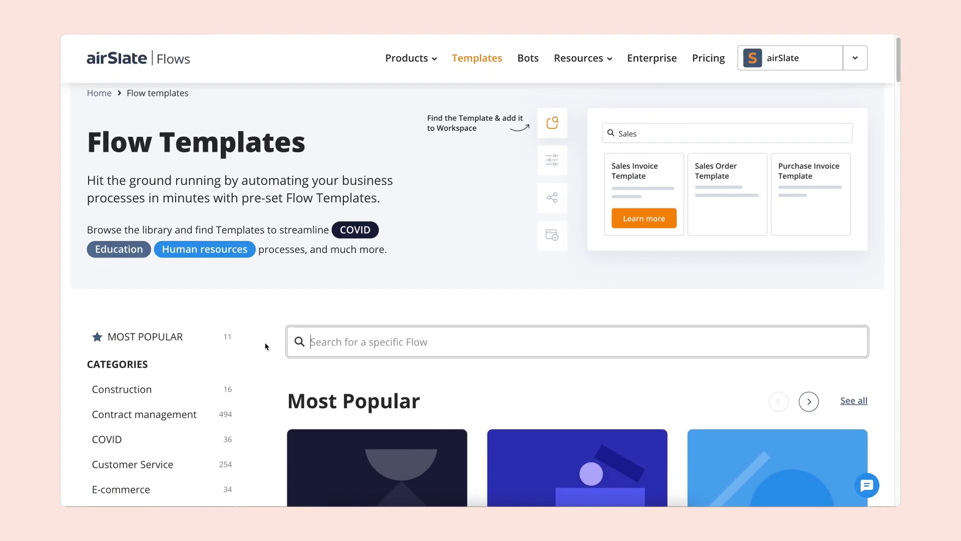
pyautogui.scroll(-6, 266, 344)
pyautogui.scroll(-6, 266, 345)
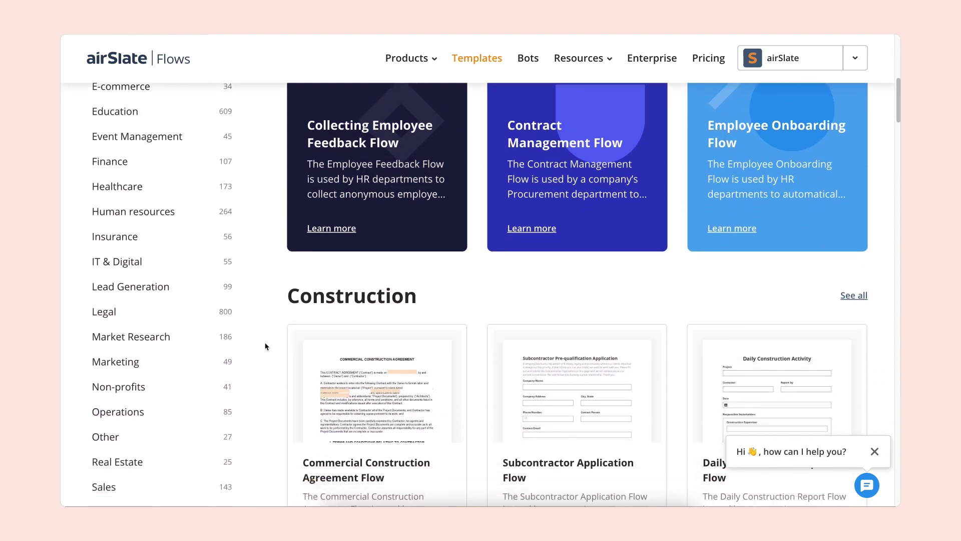
pyautogui.scroll(-4, 266, 346)
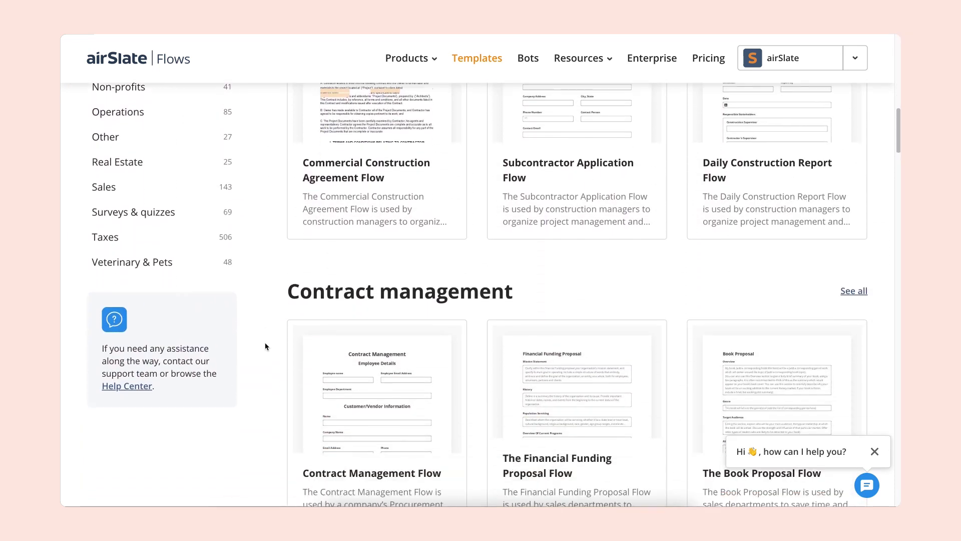
pyautogui.moveTo(311, 335)
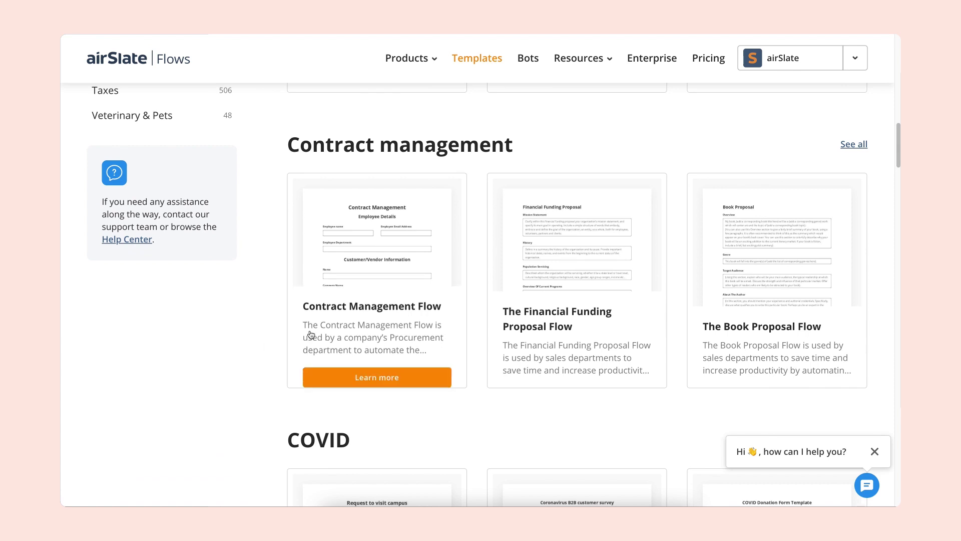
pyautogui.click(339, 366)
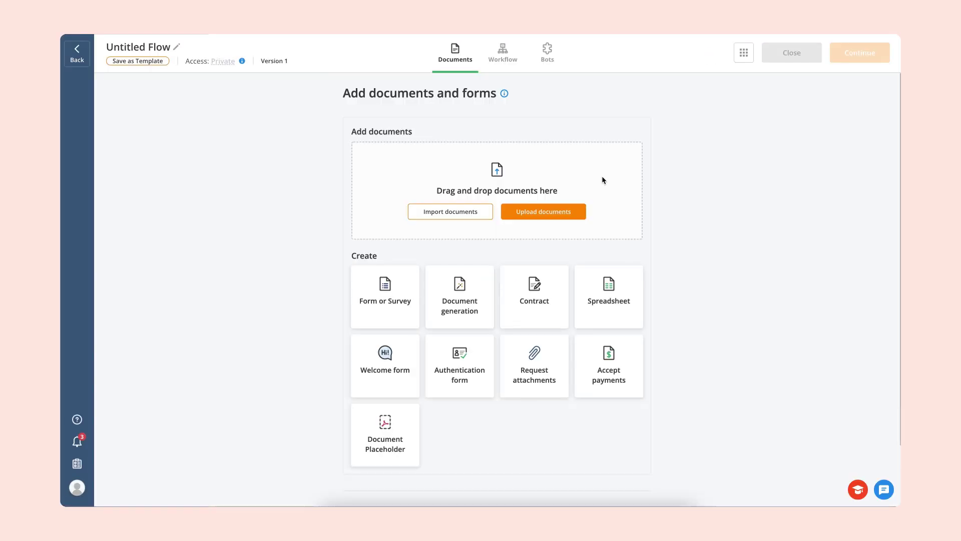
# Step: Upload Employment Contract.pdf as the document of the untitled flow
pyautogui.click(570, 216)
pyautogui.click(447, 209)
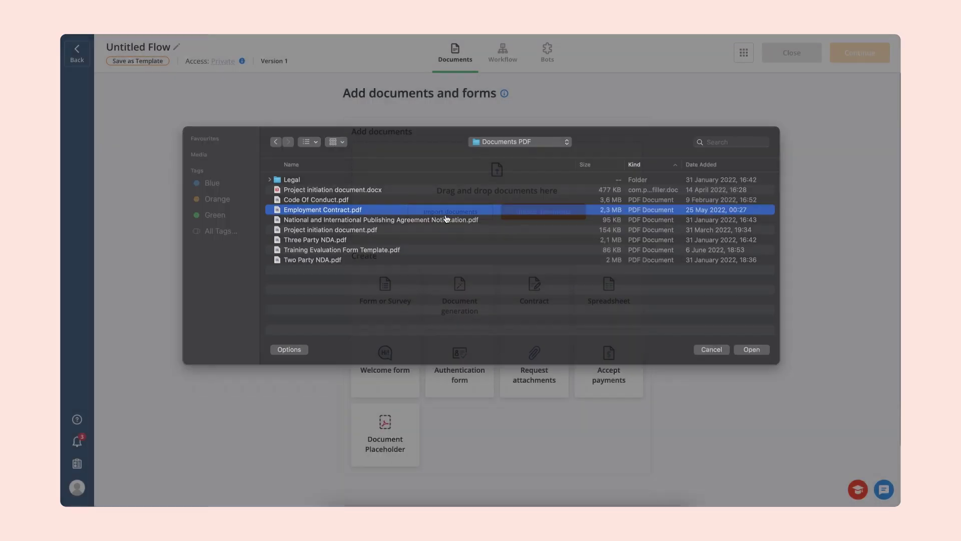
pyautogui.press('Return')
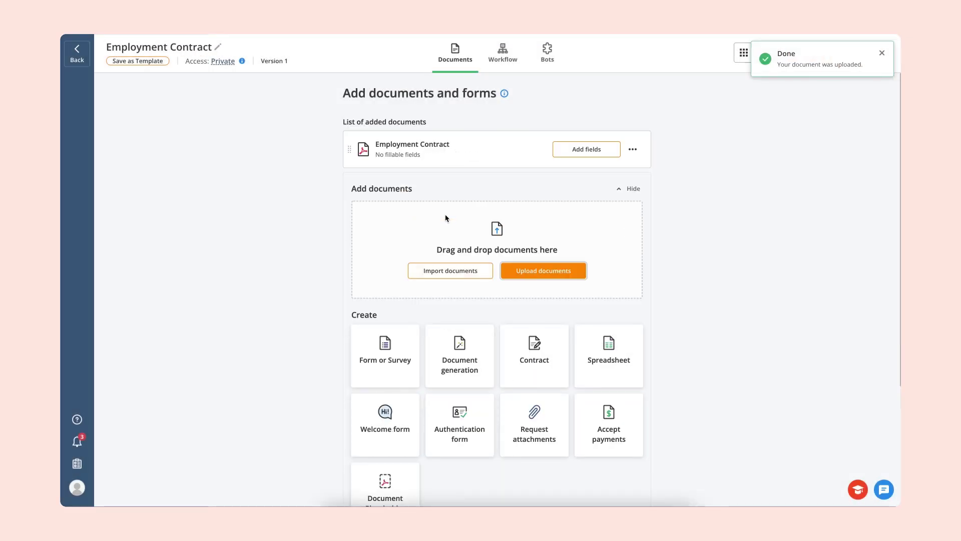
# Step: Place text, number and date fields on the Employment Contract for name, email, contact number, position, department, date of birth and hometown
pyautogui.click(561, 150)
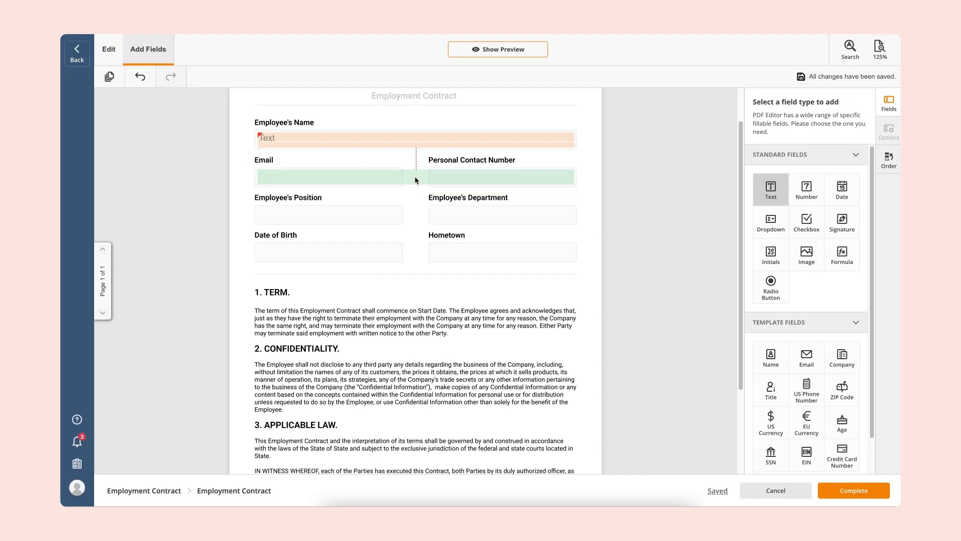
pyautogui.click(415, 176)
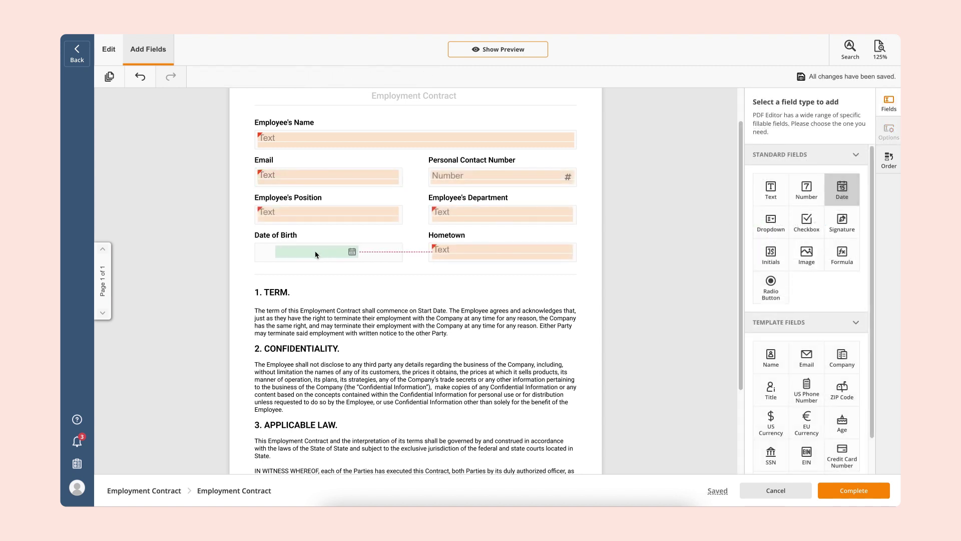
pyautogui.click(302, 249)
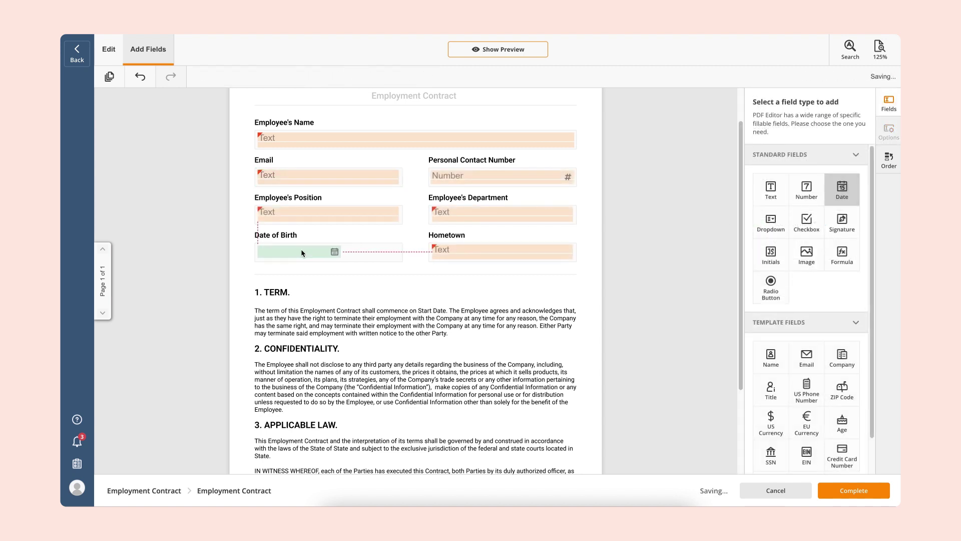
pyautogui.click(452, 287)
# Step: Add a signature field beside Employee's Signature and a date field beside Date of Signing, narrowing the date field to clear its label
pyautogui.scroll(-2, 452, 289)
pyautogui.moveTo(842, 222); pyautogui.dragTo(372, 403)
pyautogui.moveTo(842, 190)
pyautogui.mouseDown()
pyautogui.moveTo(512, 451)
pyautogui.moveTo(553, 416)
pyautogui.moveTo(572, 416)
pyautogui.mouseUp()
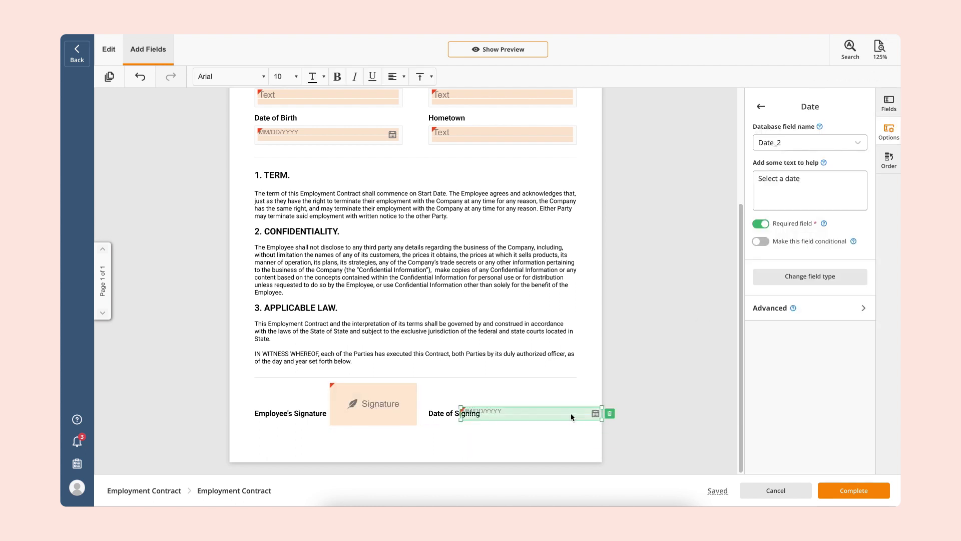
pyautogui.moveTo(460, 420); pyautogui.dragTo(493, 420)
pyautogui.moveTo(602, 420); pyautogui.dragTo(552, 420)
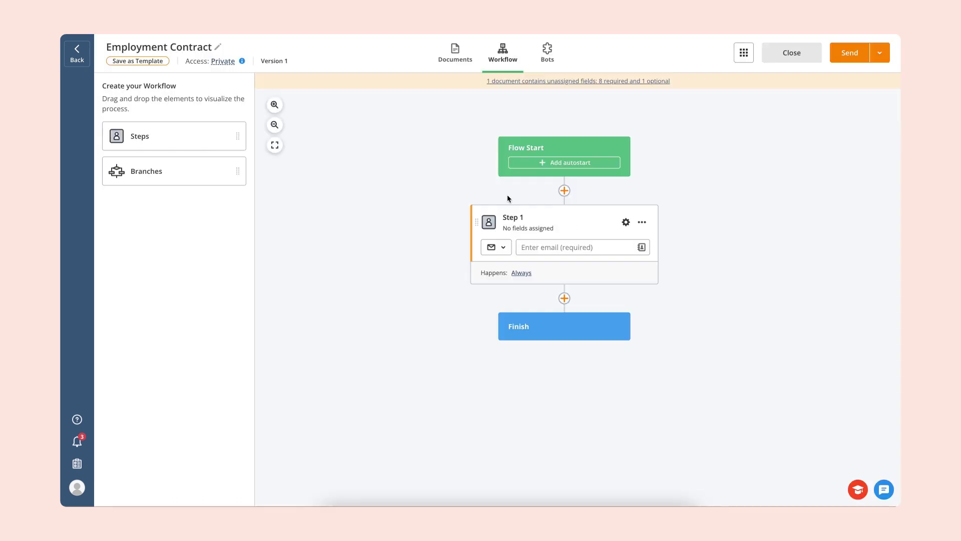
# Step: Add a second workflow step, name the two steps Employee and HR, and assign all Employment Contract fields to Employee
pyautogui.moveTo(185, 140); pyautogui.dragTo(561, 311)
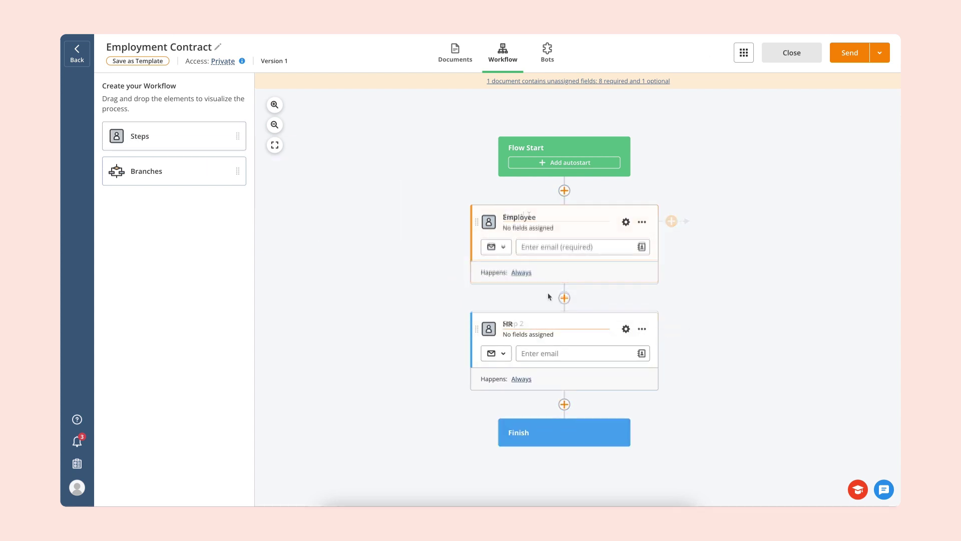
pyautogui.click(626, 223)
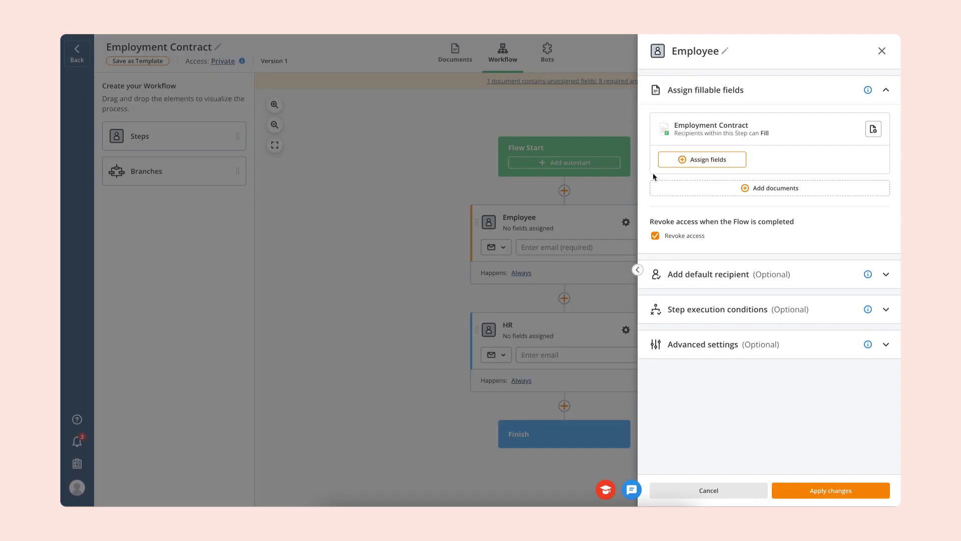
pyautogui.click(671, 161)
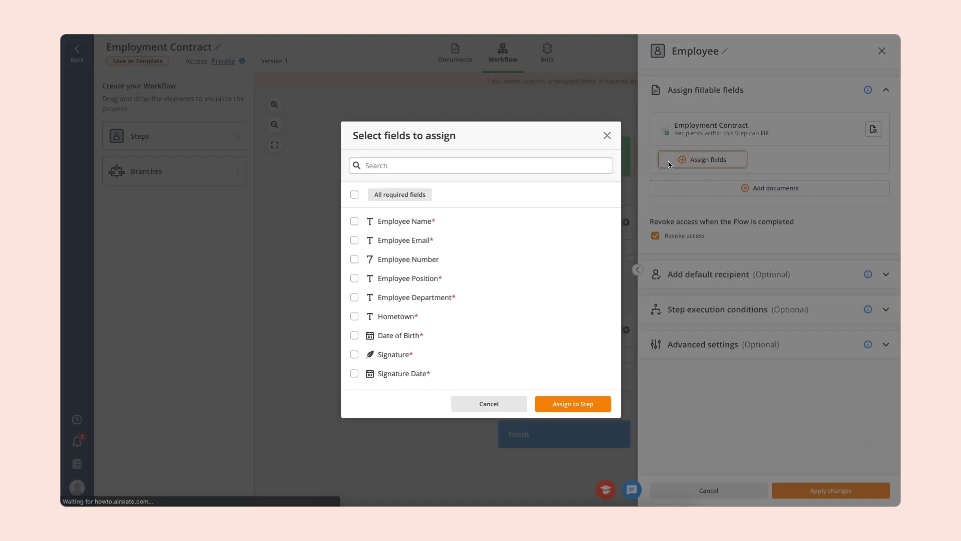
pyautogui.click(355, 195)
pyautogui.click(554, 407)
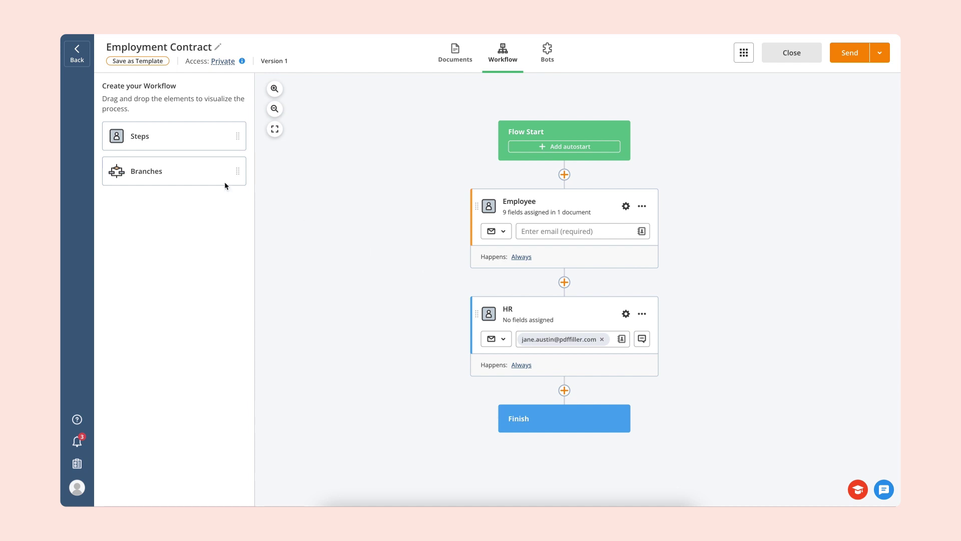
# Step: Try to add a branch between the Employee and HR steps of the workflow
pyautogui.moveTo(196, 171); pyautogui.dragTo(567, 299)
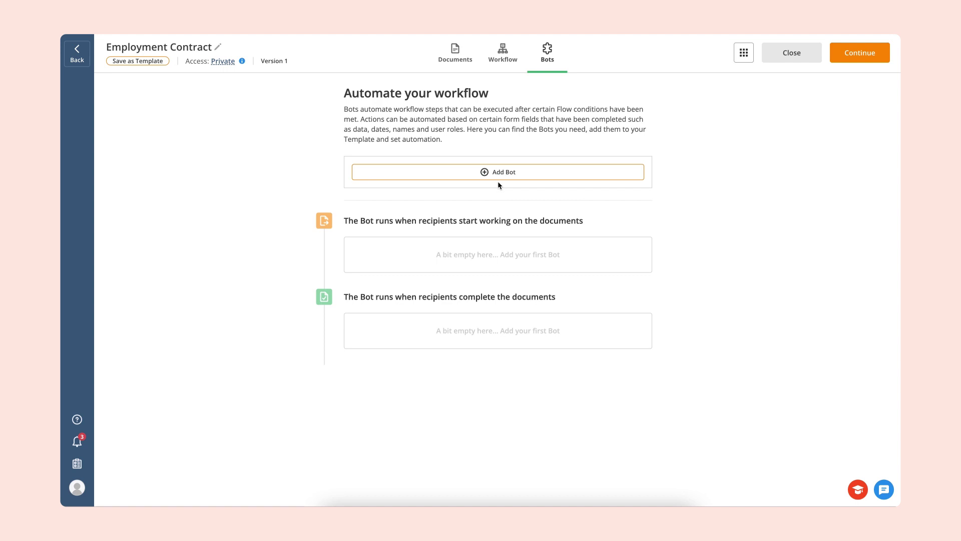
# Step: Install the Email on Documents Completion bot and set it up to also notify anyone who will complete the document
pyautogui.click(498, 175)
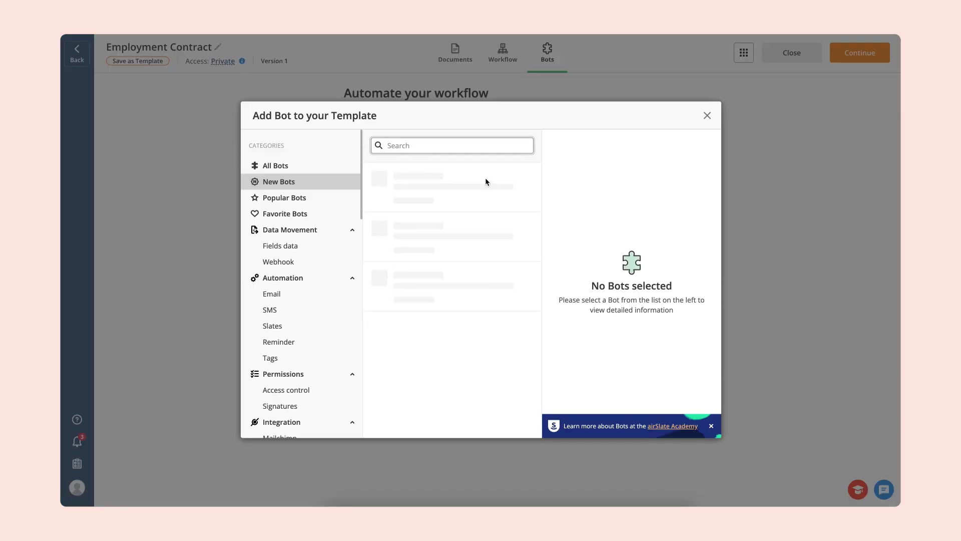
pyautogui.click(339, 292)
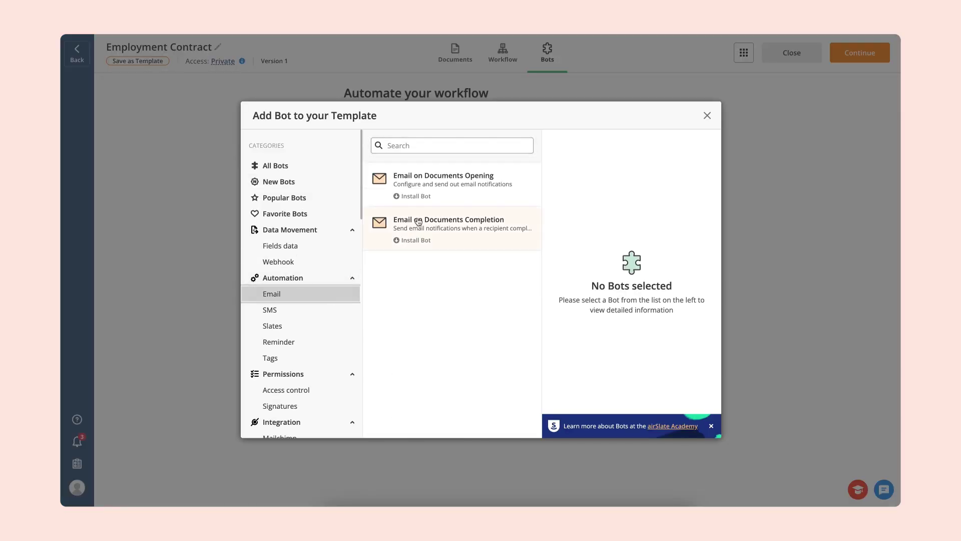
pyautogui.click(418, 222)
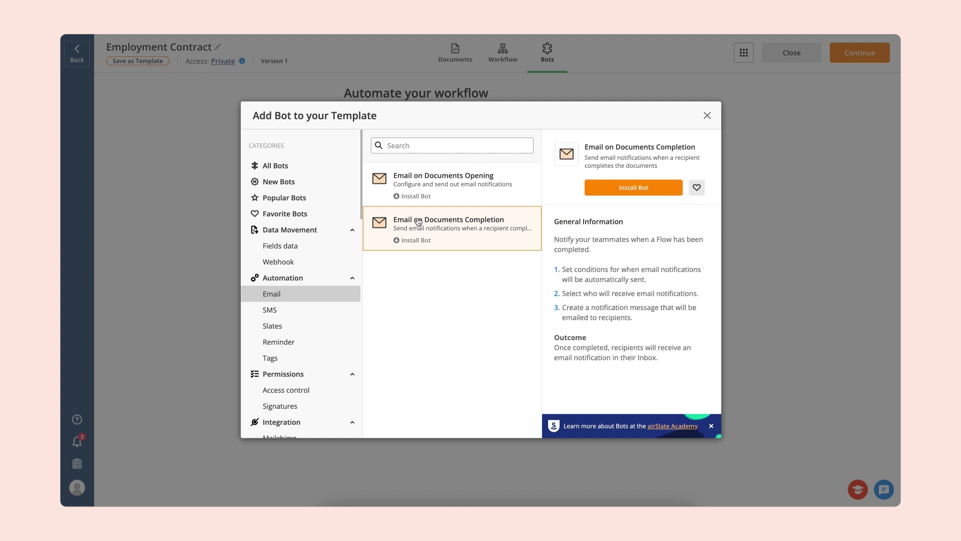
pyautogui.click(599, 191)
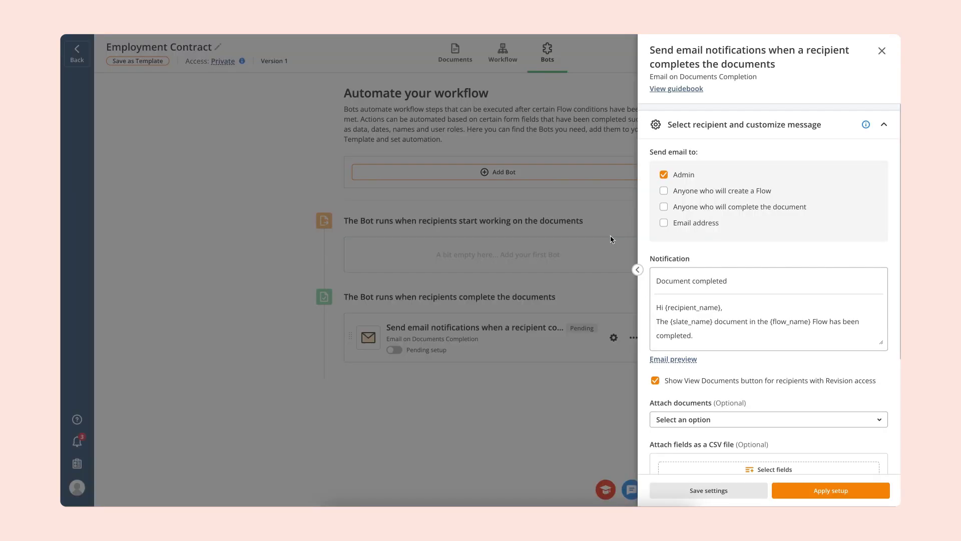
pyautogui.click(664, 207)
pyautogui.click(830, 490)
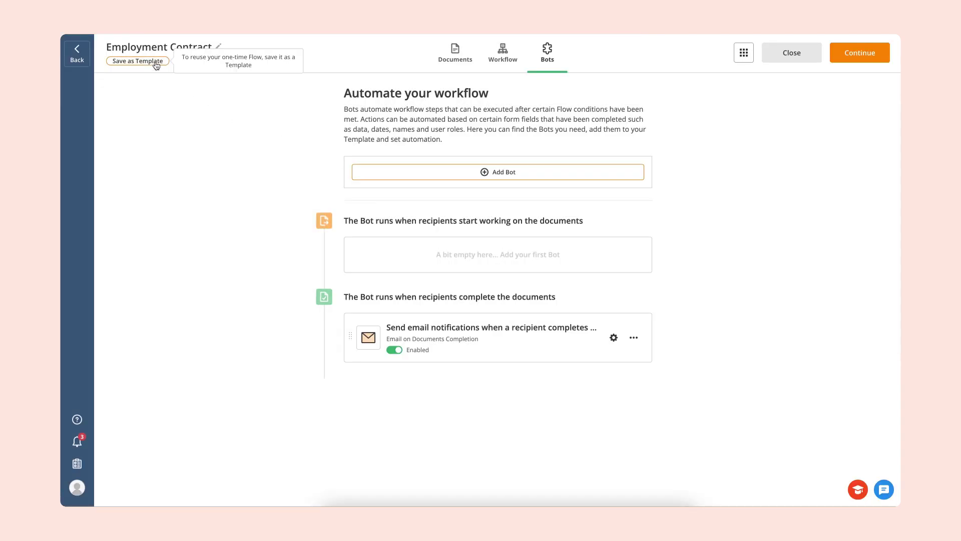
# Step: Save the Employment Contract flow as a template and return to its workflow
pyautogui.click(138, 61)
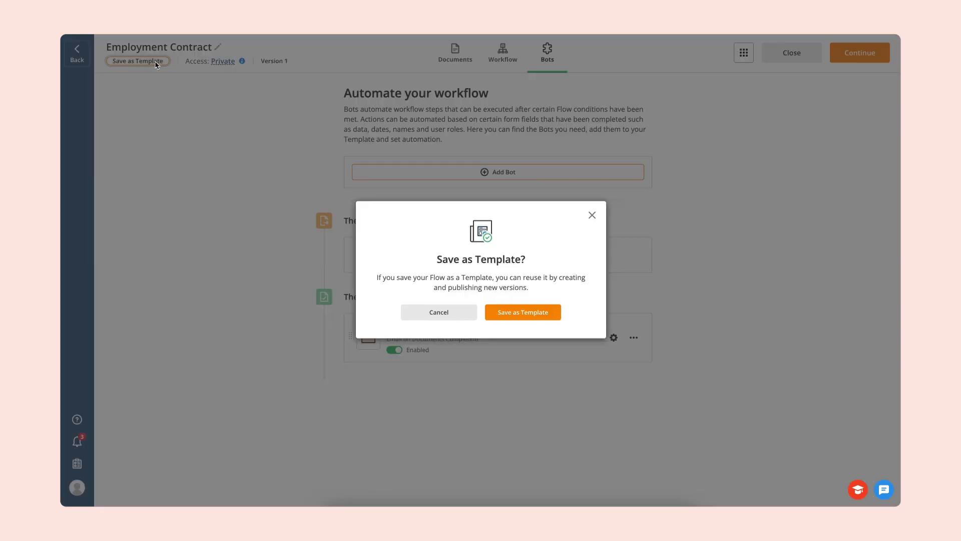
pyautogui.click(510, 311)
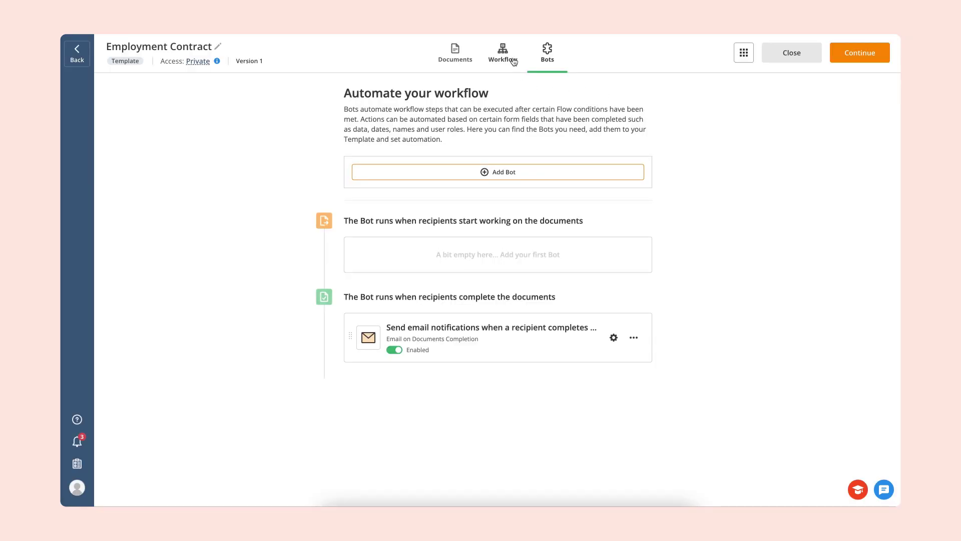
pyautogui.click(514, 59)
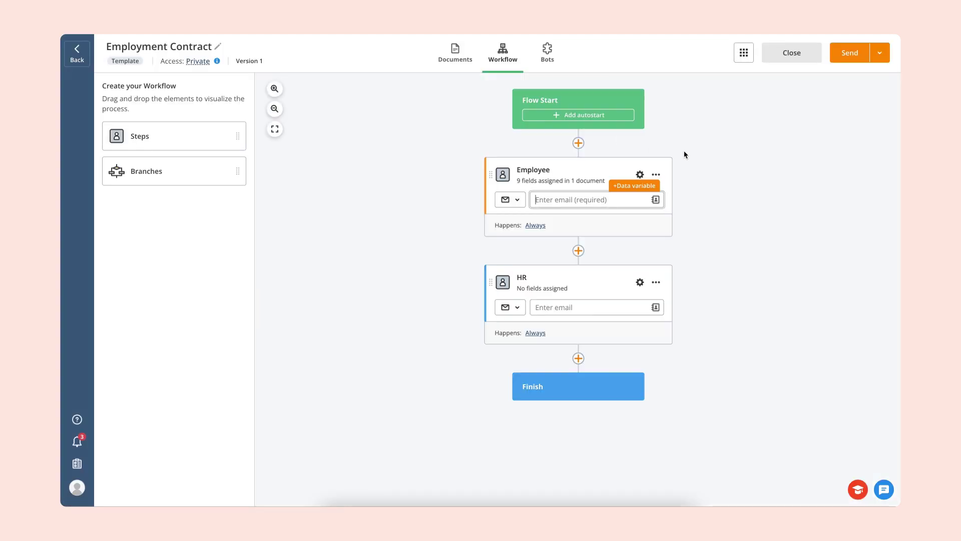
# Step: Turn on the shareable link for starting the Employment Contract flow and copy the link
pyautogui.click(879, 54)
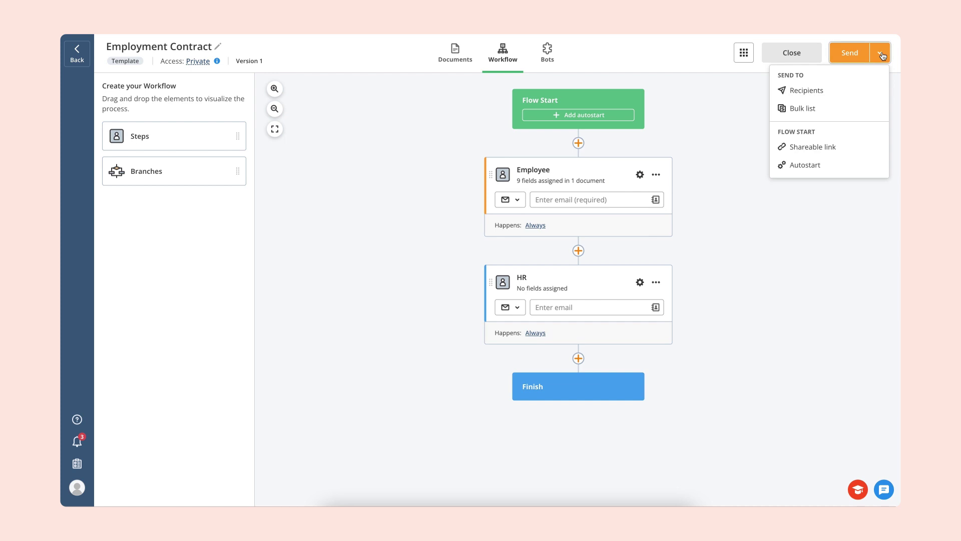
pyautogui.click(858, 149)
pyautogui.click(671, 117)
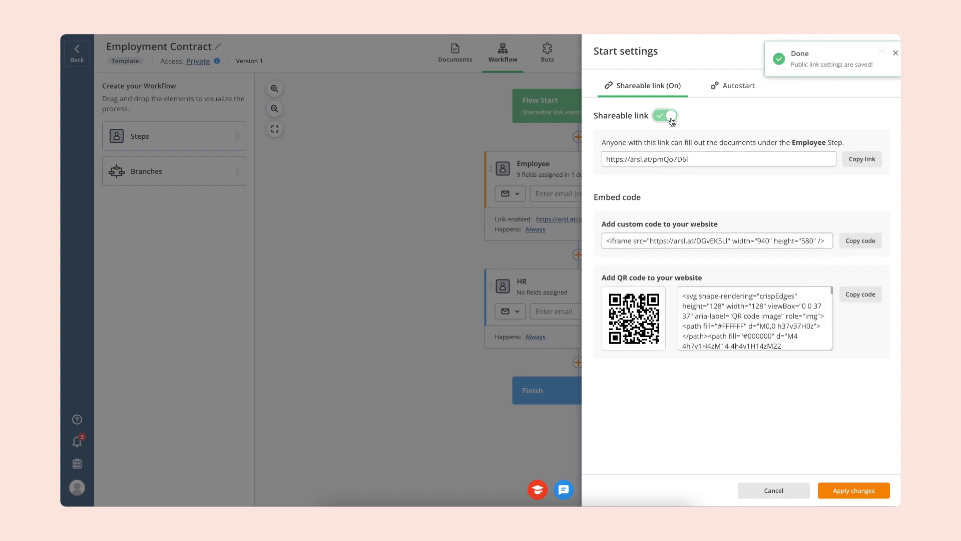
pyautogui.click(858, 167)
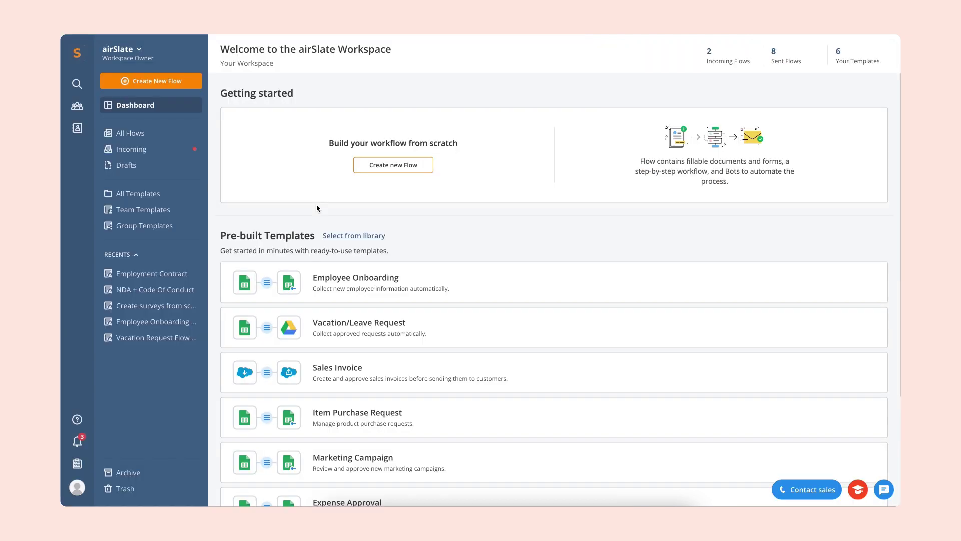
# Step: Find today's Employment Contract flow among all flows in the workspace and open its bots log
pyautogui.click(163, 139)
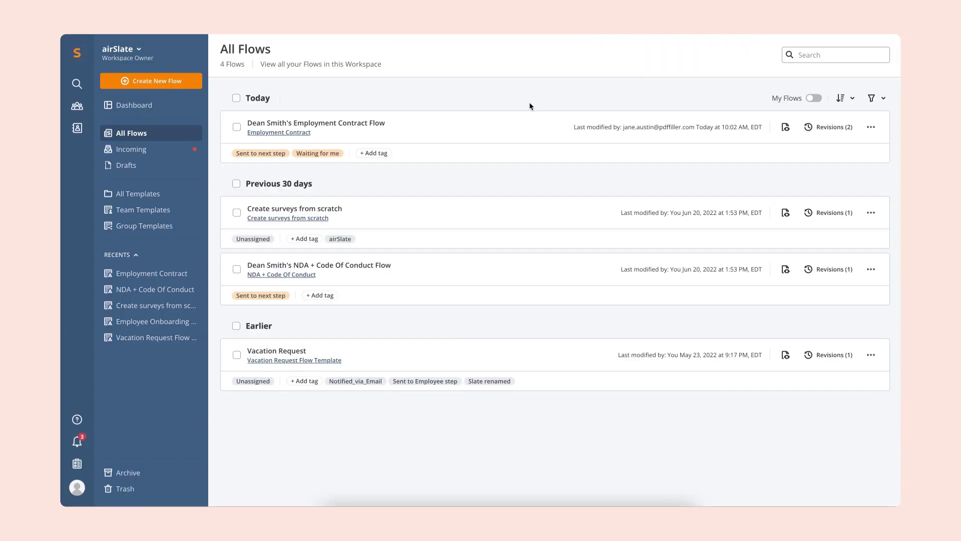
pyautogui.click(871, 127)
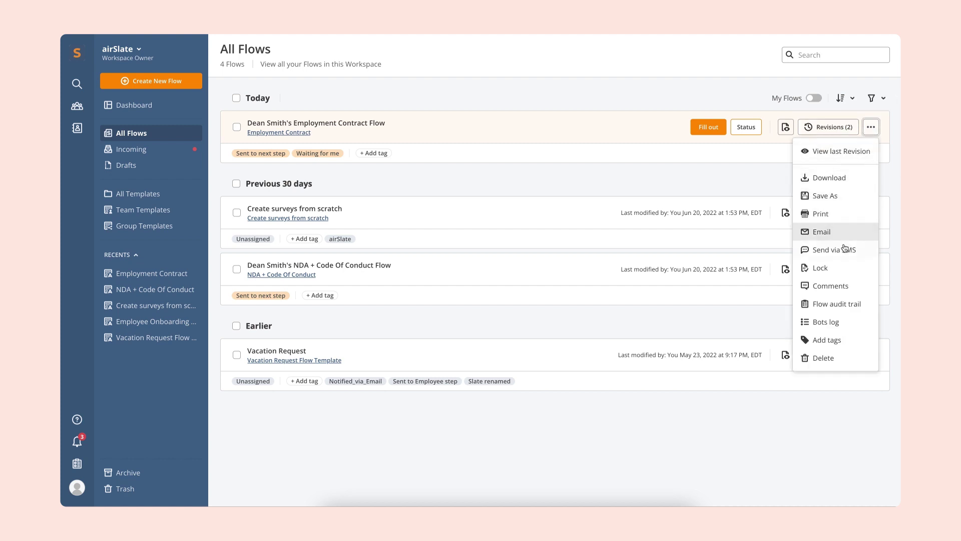
pyautogui.click(832, 325)
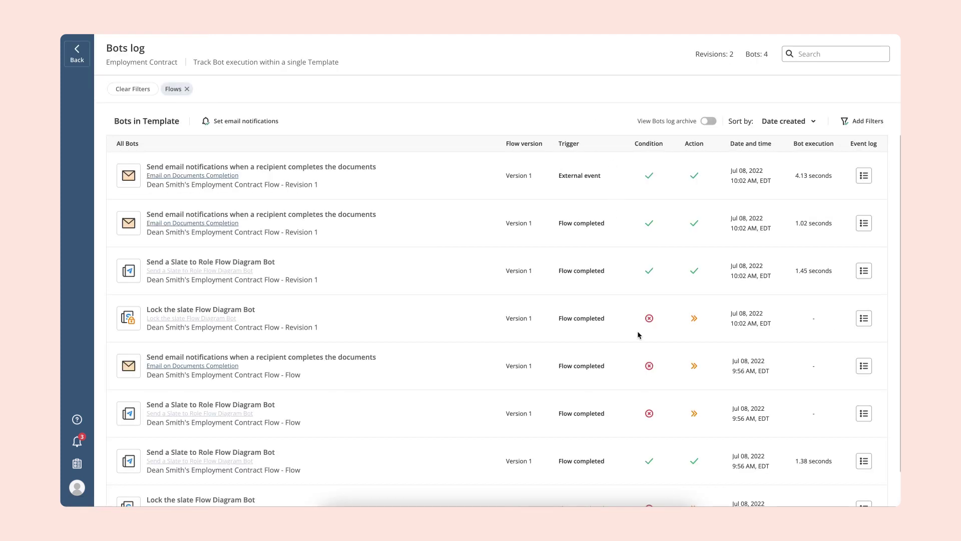
# Step: Check the condition status of the Revision 1 Lock the slate Flow Diagram Bot run and inspect its event log details
pyautogui.moveTo(650, 320)
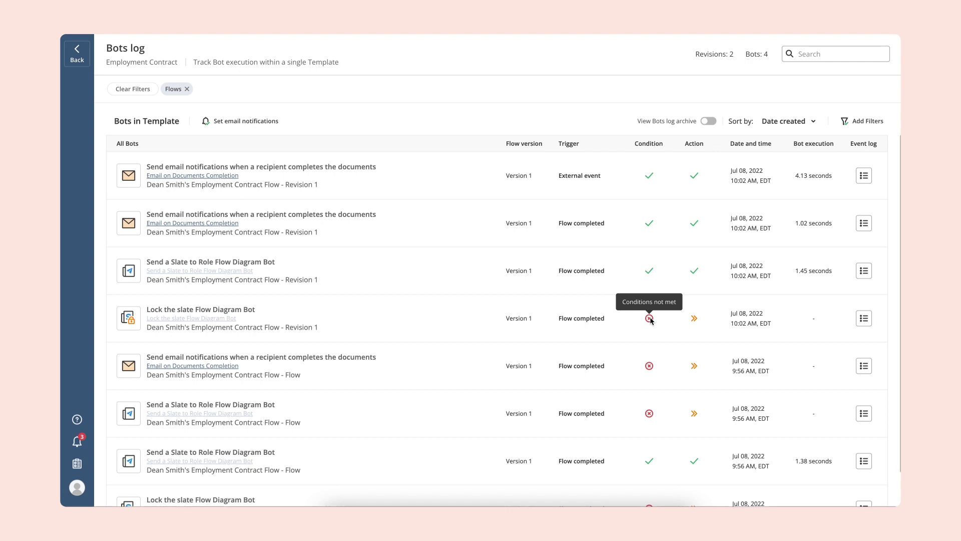
pyautogui.click(865, 319)
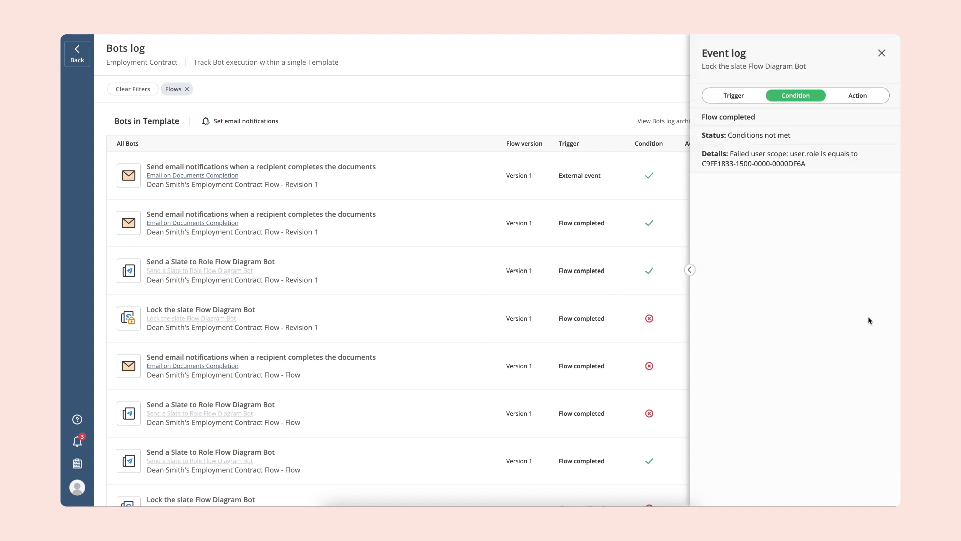
pyautogui.click(881, 53)
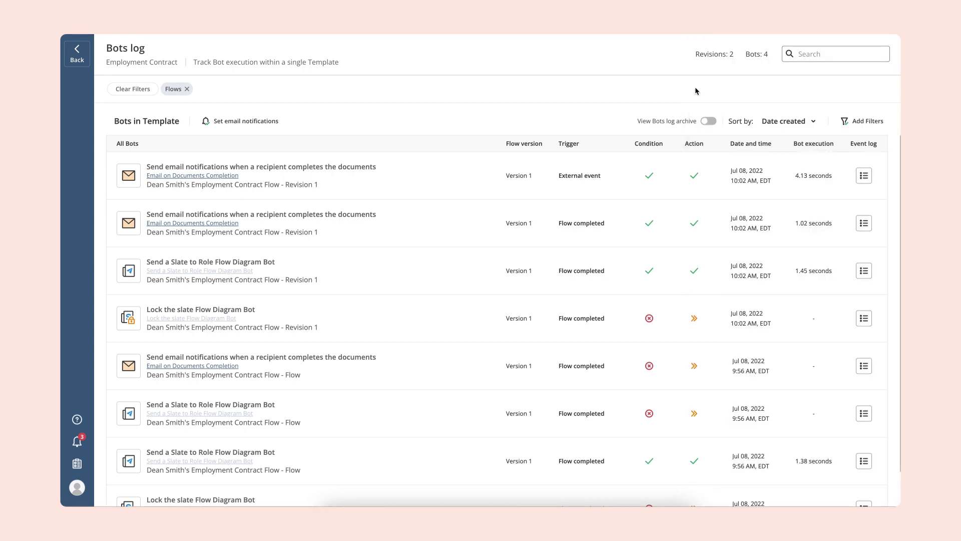
pyautogui.click(864, 318)
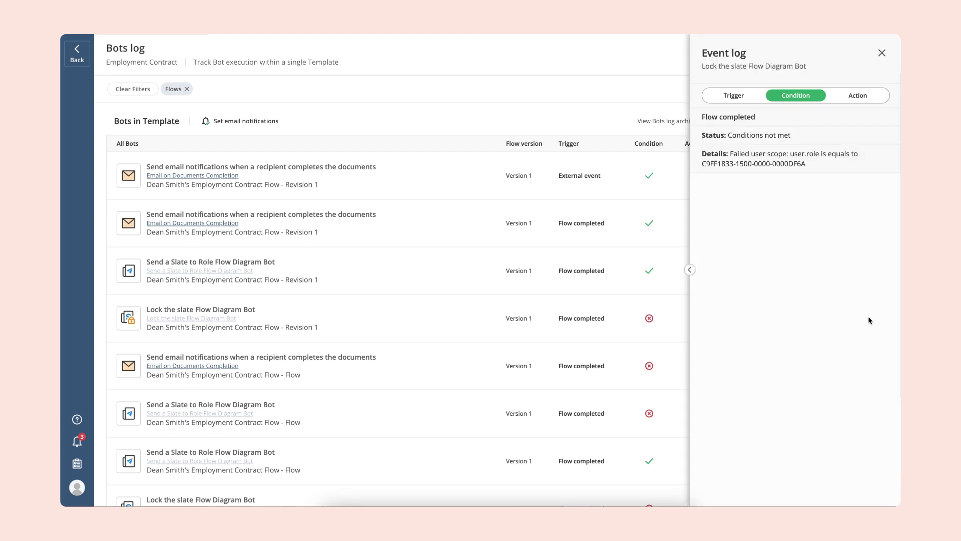